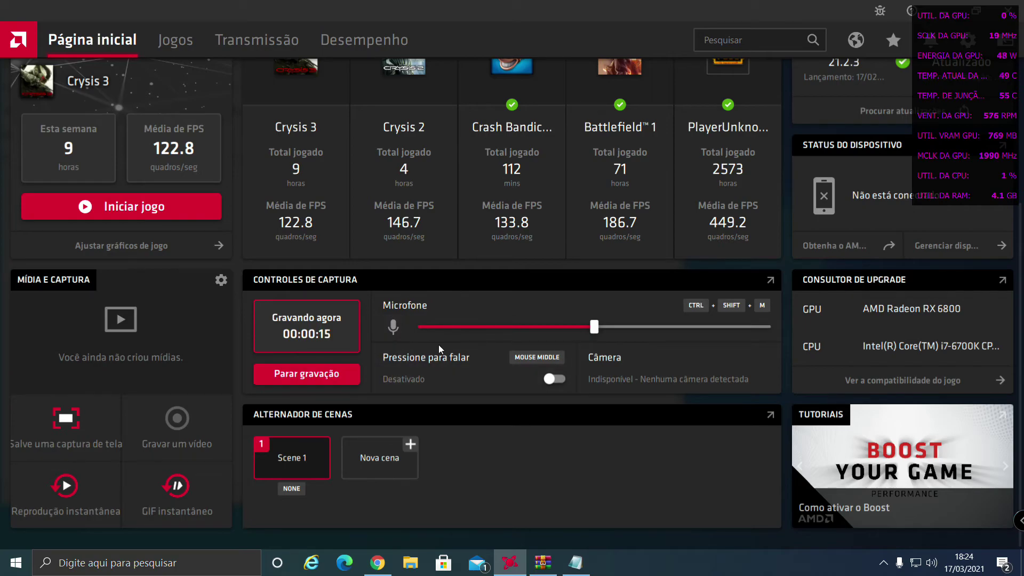
# Bring the Notepad notes on Windows builds and FPS caps in front of Radeon Software.
pyautogui.hotkey('alt', 'Tab')
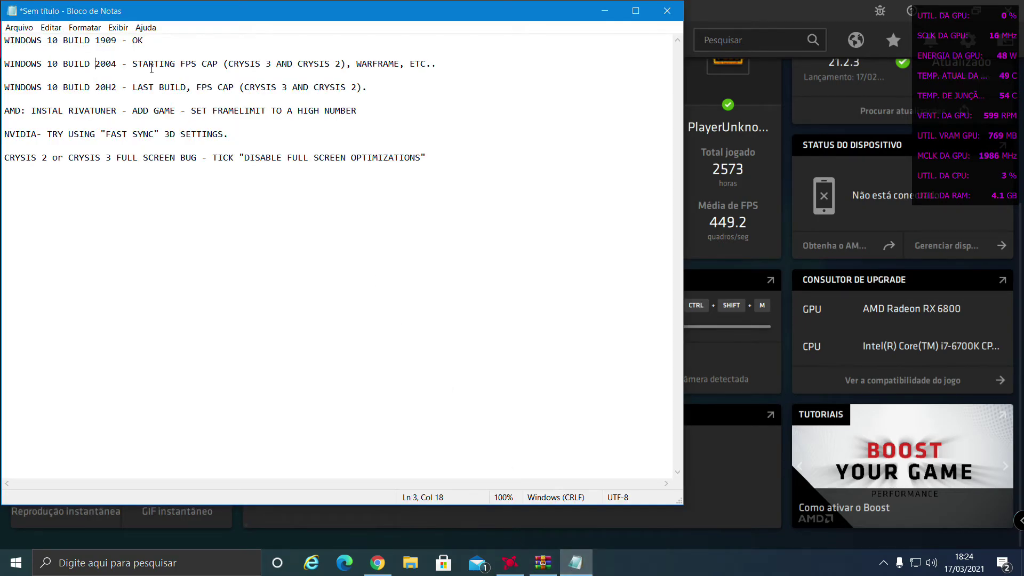
# Reposition the notes and highlight the 2004 build, the 20H2 build and its LAST BUILD note.
pyautogui.moveTo(201, 15); pyautogui.dragTo(302, 36)
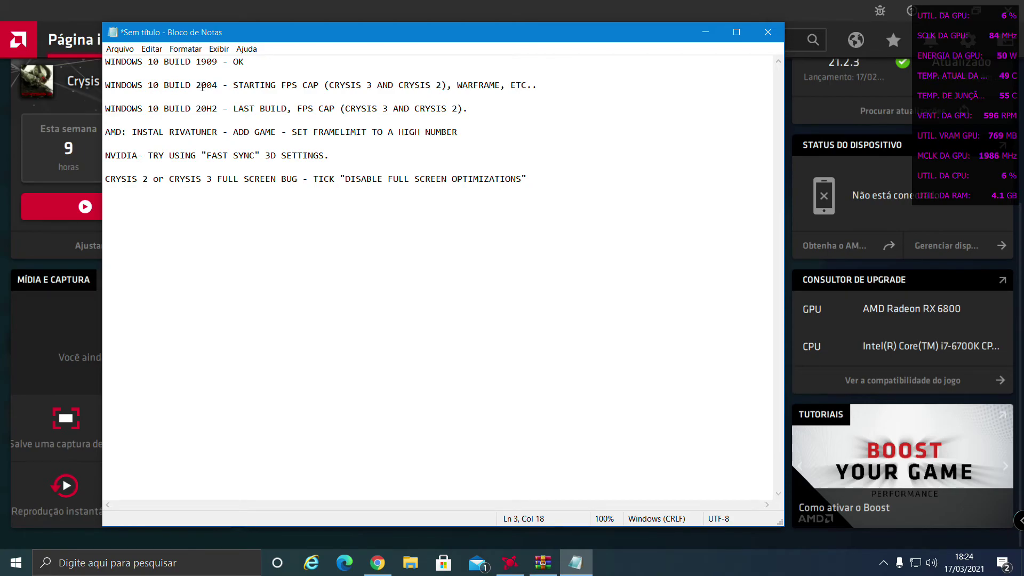
pyautogui.moveTo(202, 87); pyautogui.dragTo(207, 86)
pyautogui.click(400, 86)
pyautogui.moveTo(202, 109); pyautogui.dragTo(216, 107)
pyautogui.moveTo(234, 108); pyautogui.dragTo(277, 109)
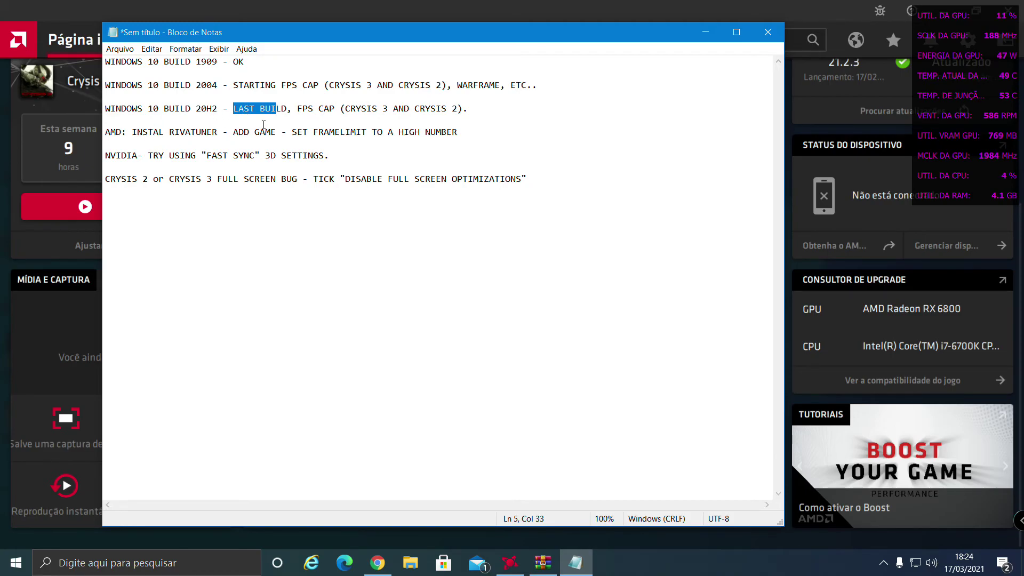
pyautogui.click(263, 125)
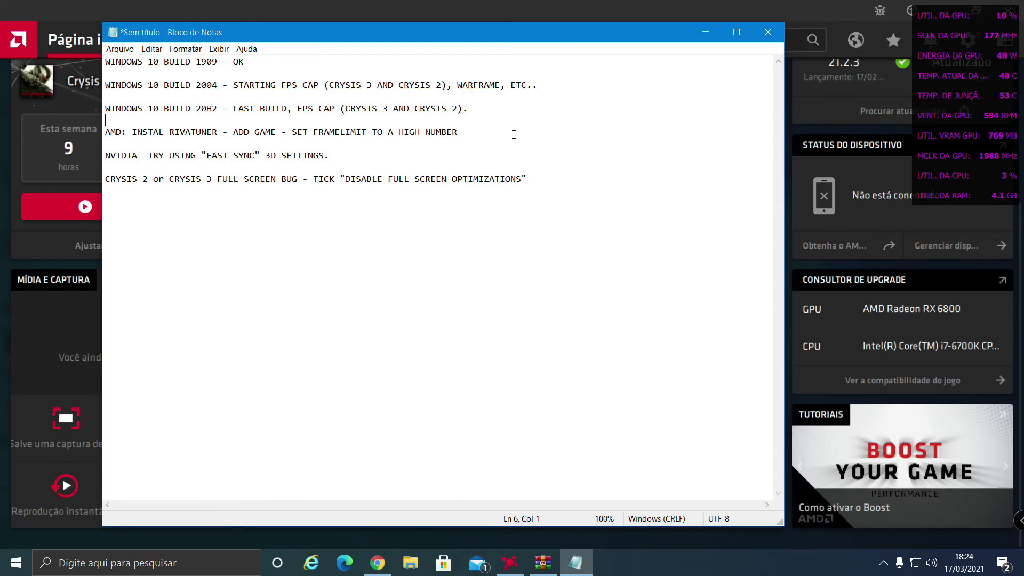
# Open RivaTuner Statistics Server from the hidden tray icons and place it beside the notes.
pyautogui.click(497, 4)
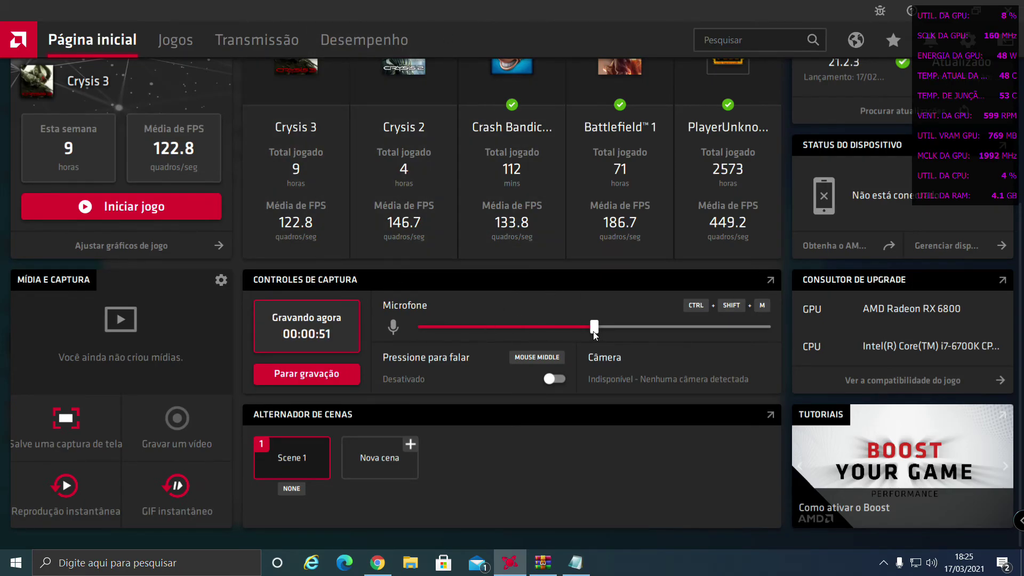
pyautogui.scroll(2, 560, 373)
pyautogui.scroll(-2, 586, 459)
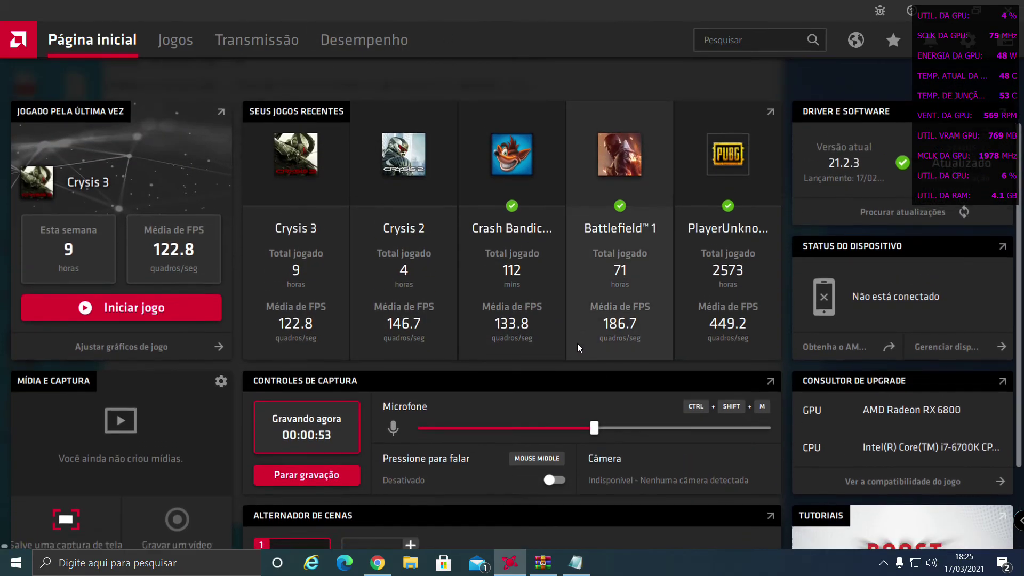
pyautogui.click(575, 563)
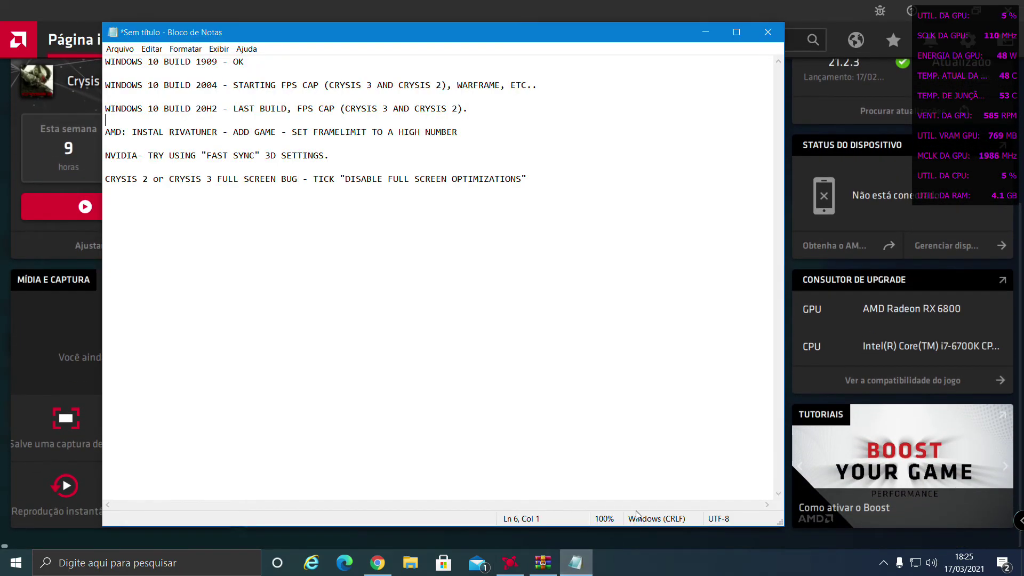
pyautogui.click(882, 566)
pyautogui.click(911, 536)
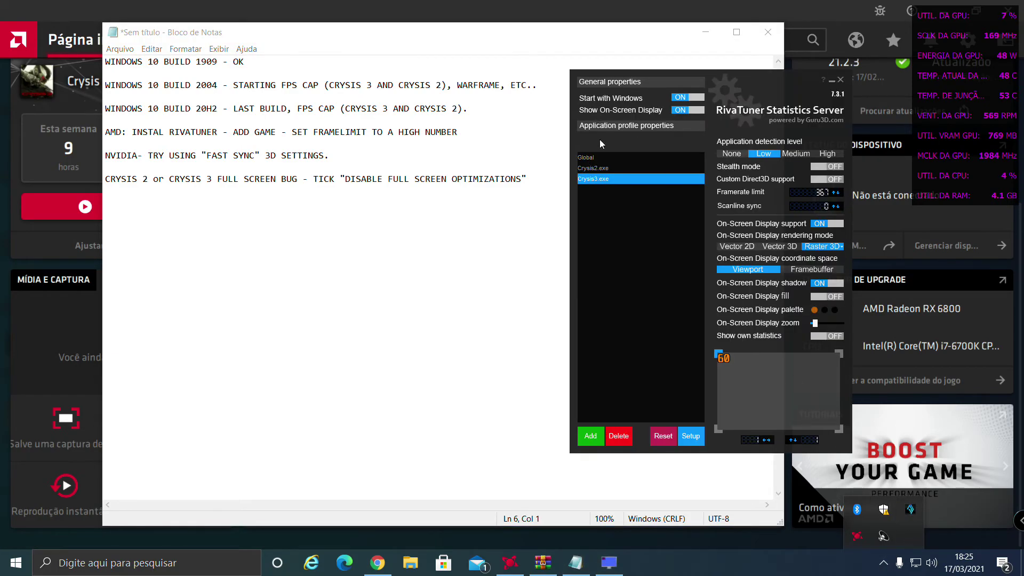
pyautogui.moveTo(741, 83); pyautogui.dragTo(636, 106)
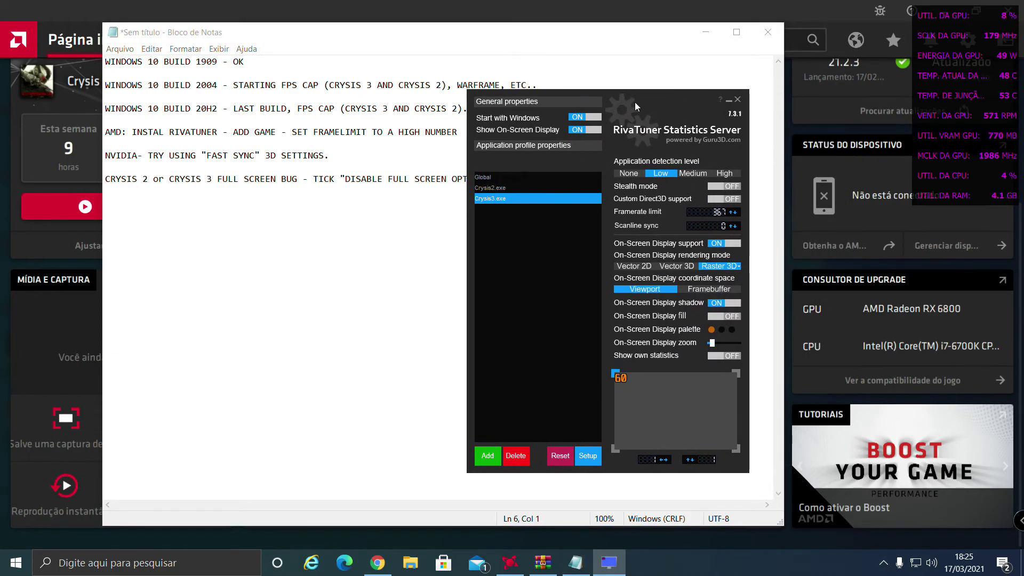
# Show the Guru3D RTSS 7.3.1 download page, then return RivaTuner on top.
pyautogui.click(377, 563)
pyautogui.scroll(8, 215, 80)
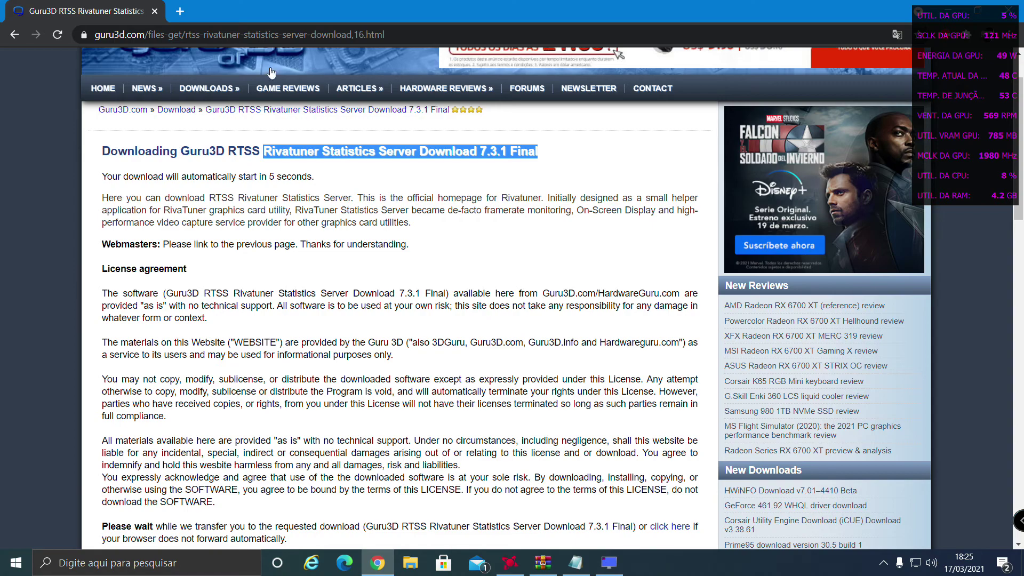
pyautogui.scroll(-4, 286, 145)
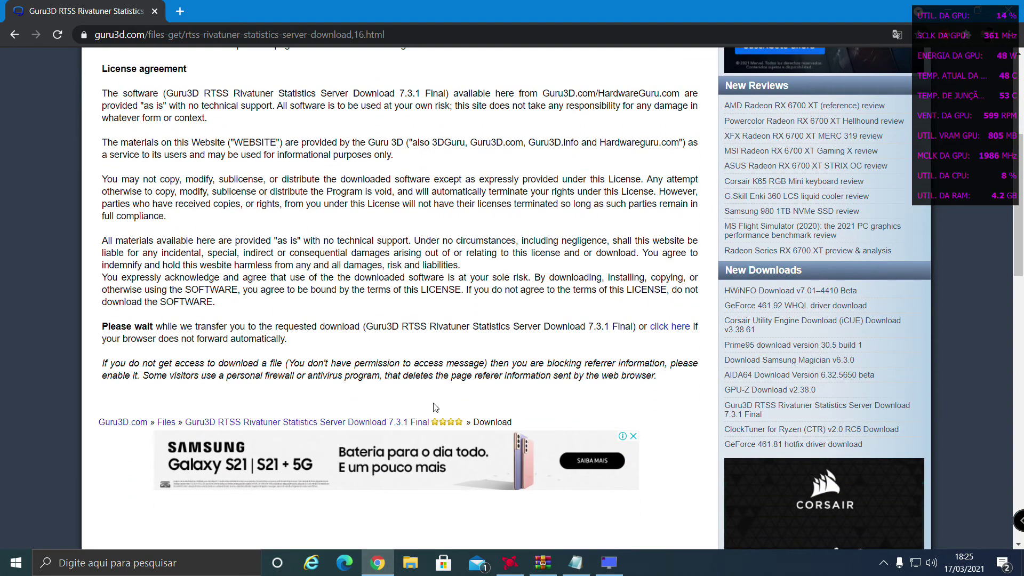
pyautogui.click(609, 562)
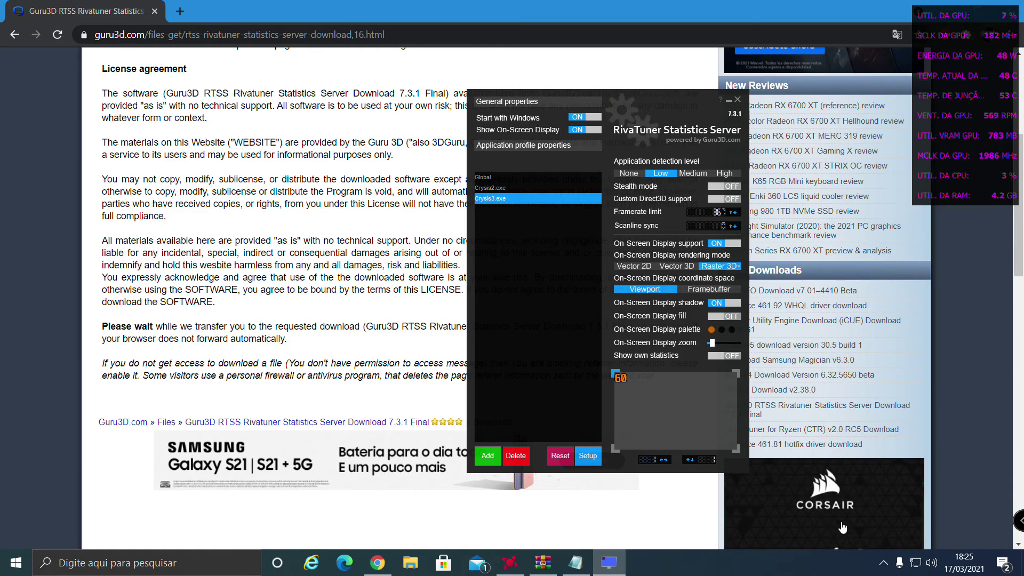
# Add a profile for Crysis3 from H:\Origin\Crysis 3\Bin32 in RivaTuner.
pyautogui.click(488, 457)
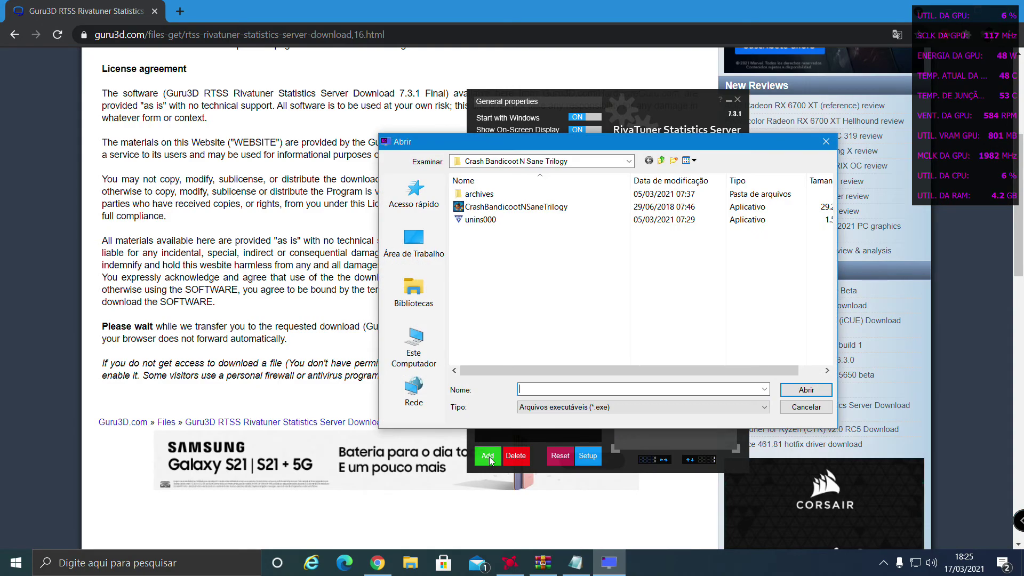
pyautogui.click(662, 161)
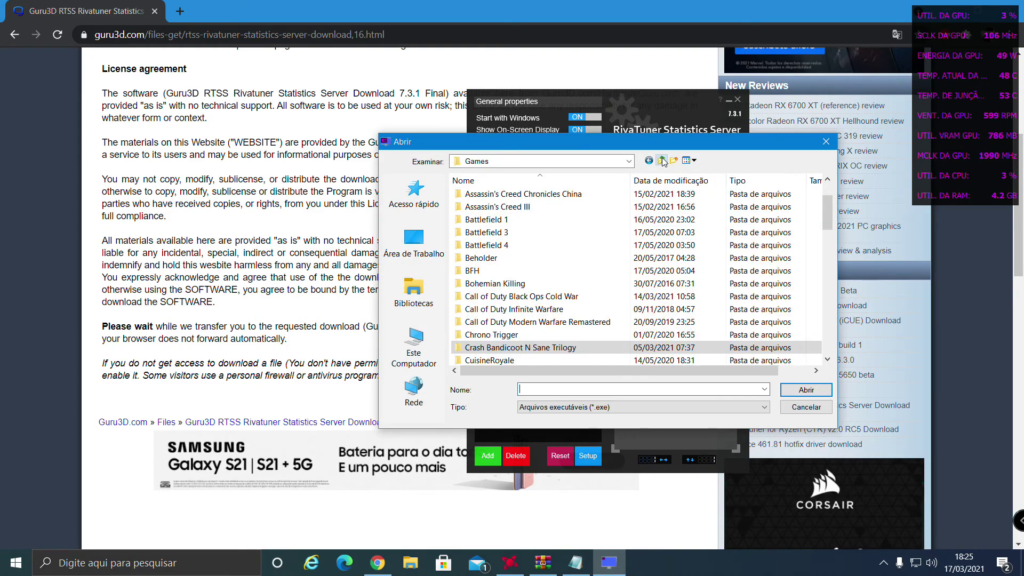
pyautogui.click(661, 160)
pyautogui.click(662, 161)
pyautogui.doubleClick(651, 360)
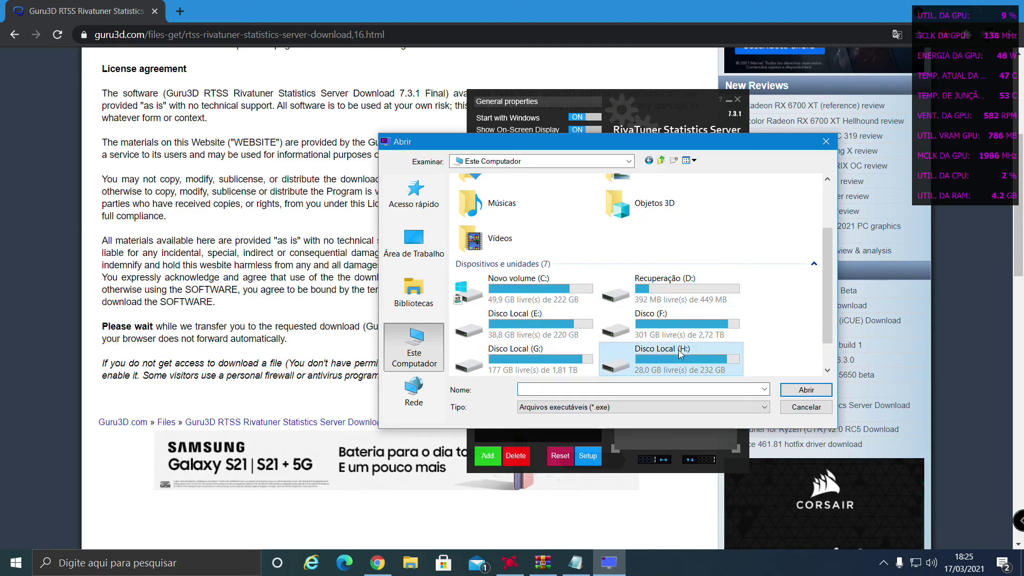
pyautogui.doubleClick(520, 244)
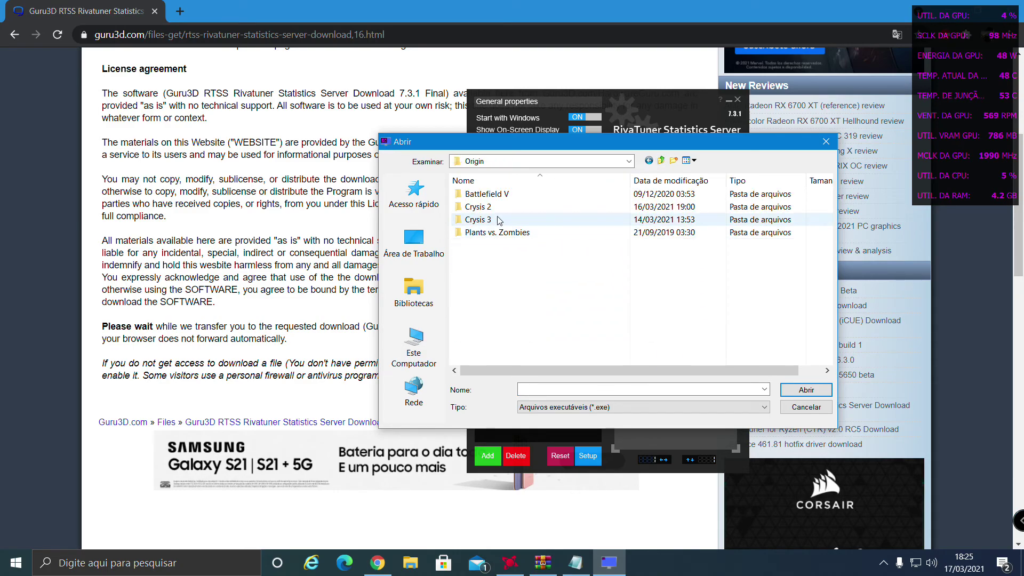
pyautogui.doubleClick(522, 219)
pyautogui.doubleClick(521, 207)
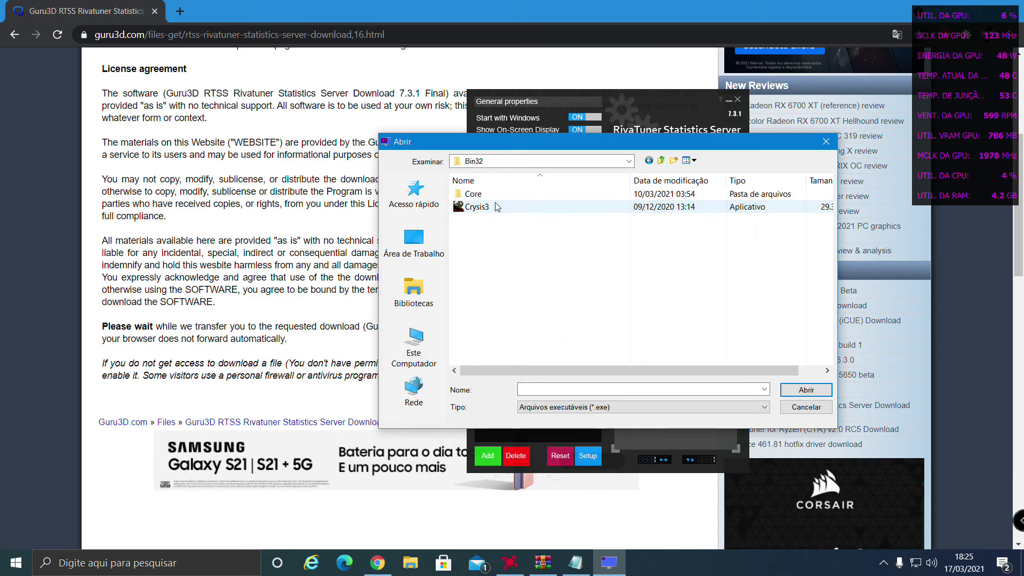
pyautogui.click(520, 207)
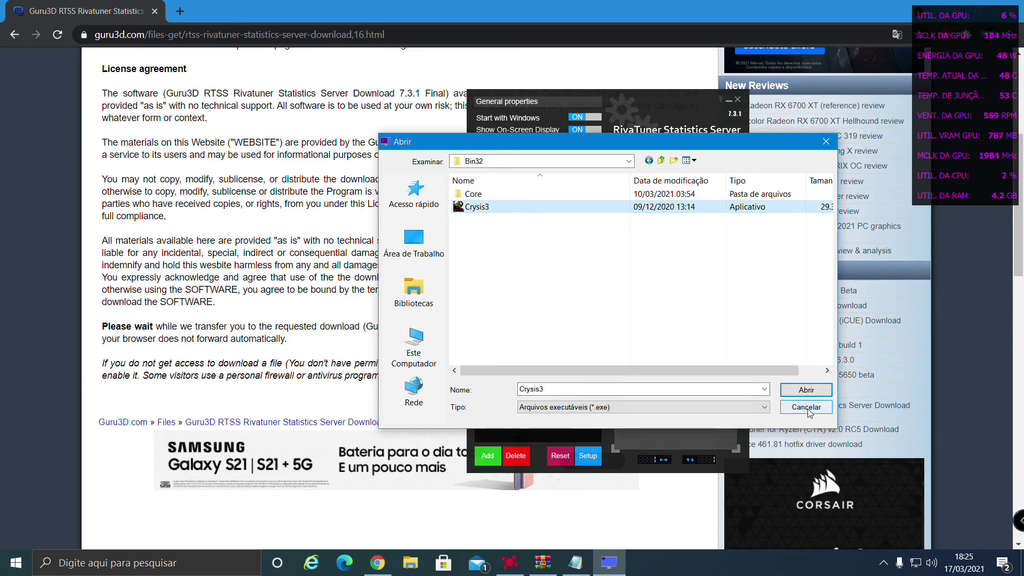
pyautogui.click(805, 390)
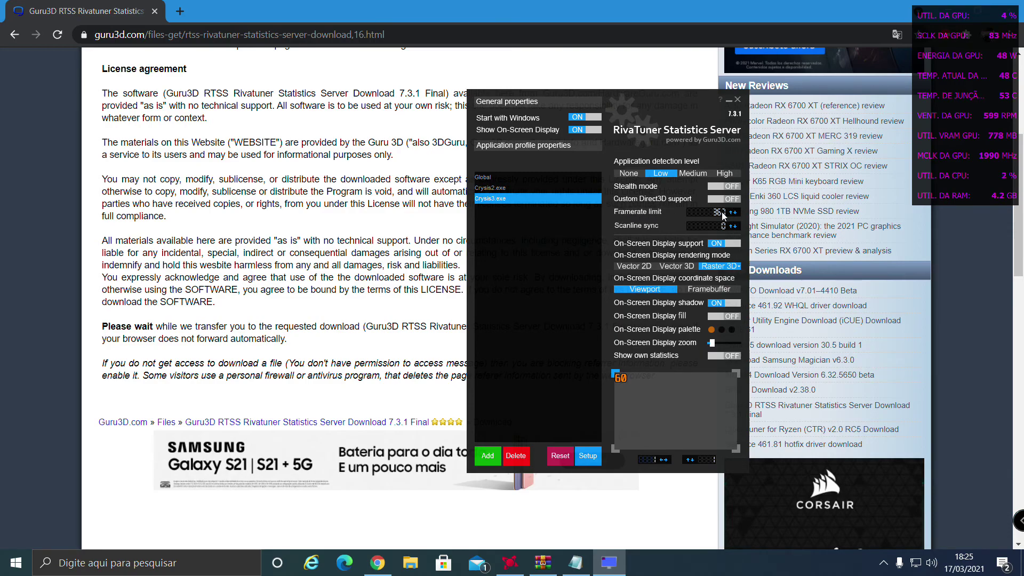
pyautogui.moveTo(716, 215)
# Minimize RivaTuner, launch Origin from Windows search, and show the desktop.
pyautogui.click(727, 100)
pyautogui.click(883, 563)
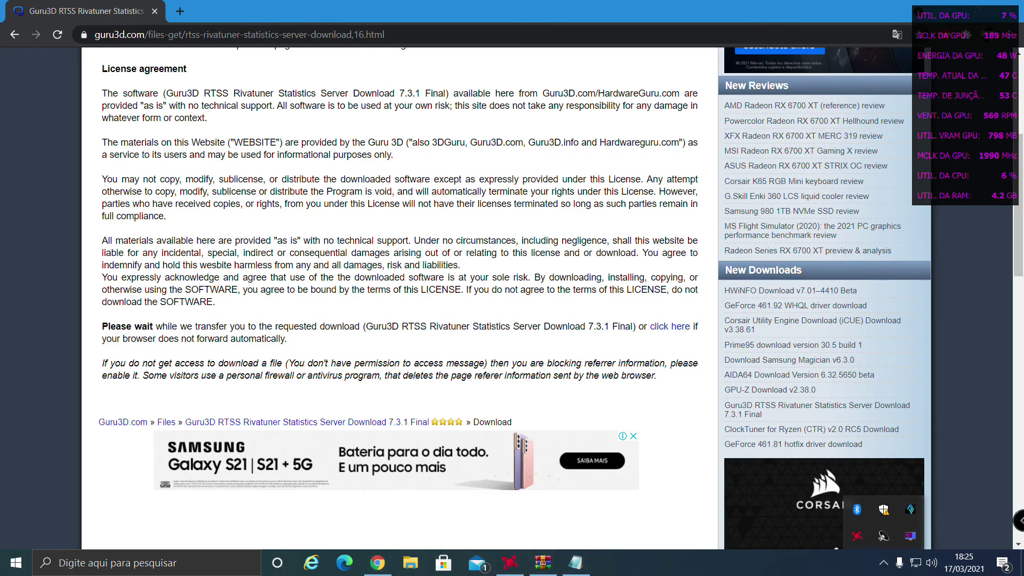
pyautogui.click(212, 562)
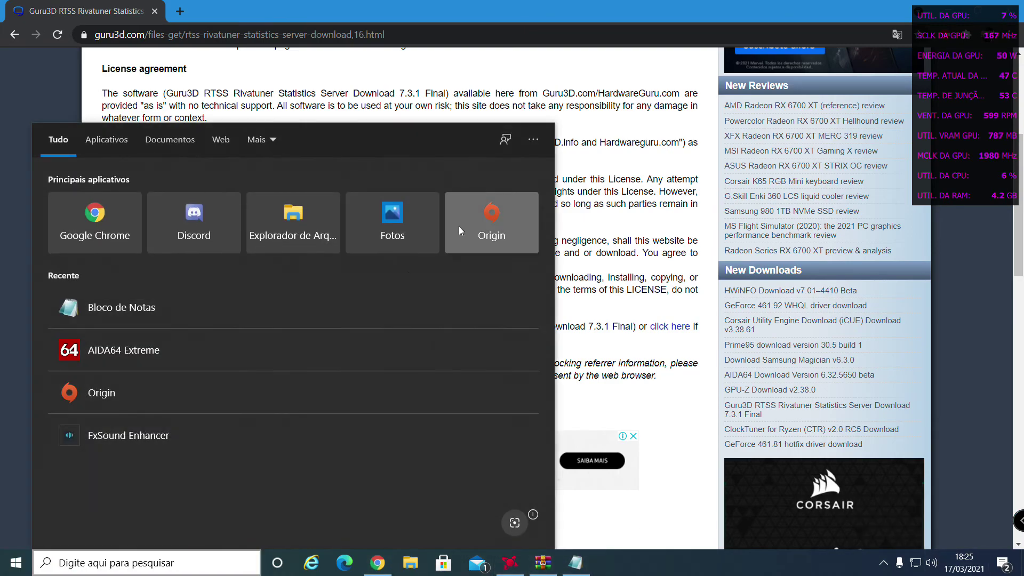
pyautogui.click(470, 229)
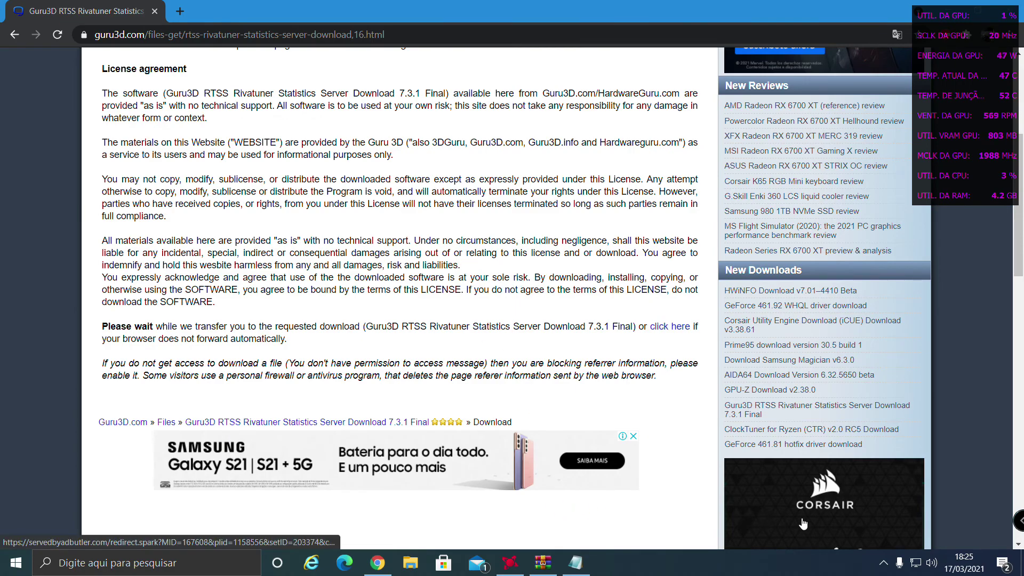
pyautogui.click(1021, 564)
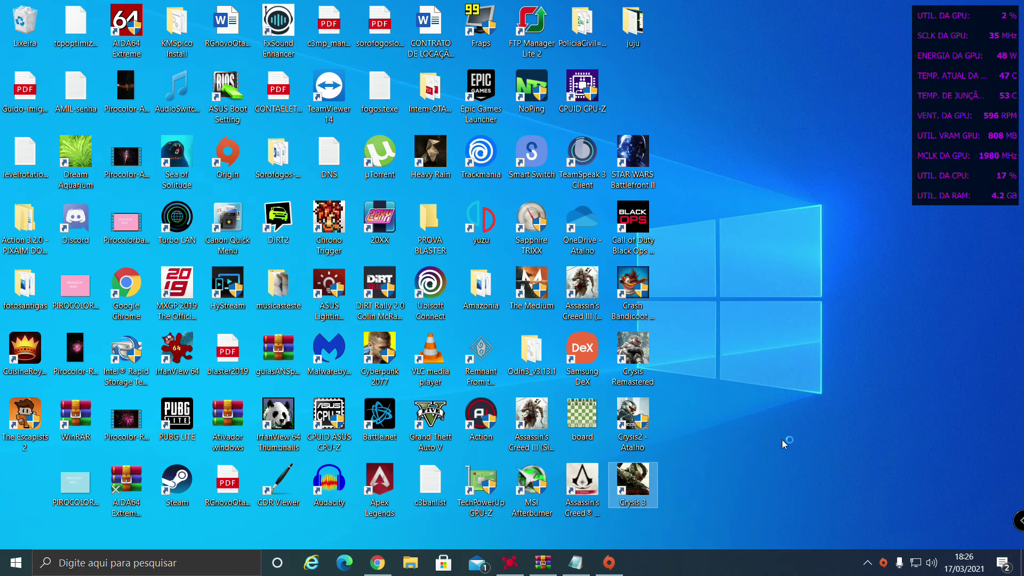
# Check the Crysis 3 shortcut's Compatibility tab with full-screen optimizations disabled, then confirm.
pyautogui.rightClick(629, 479)
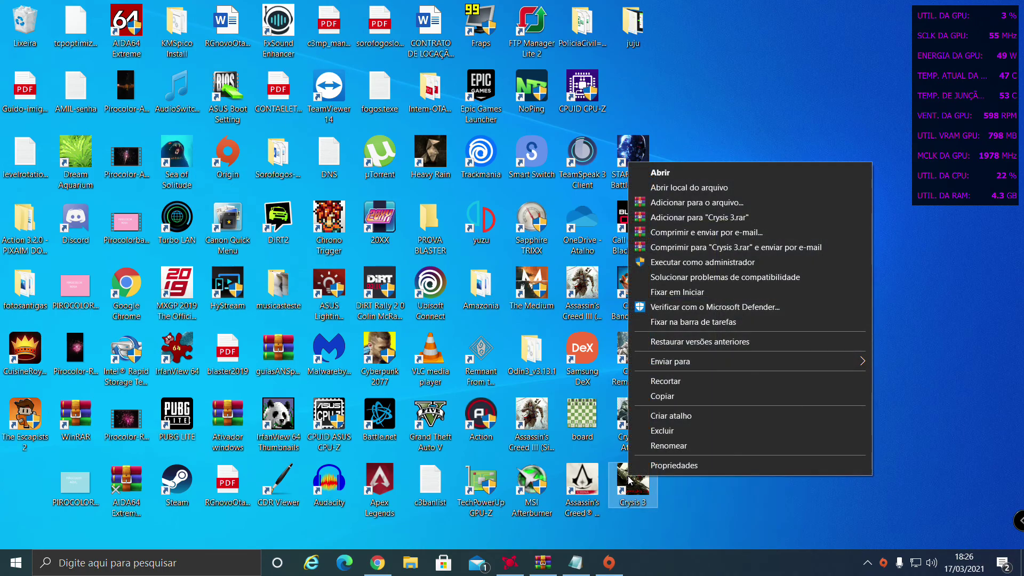
pyautogui.click(669, 468)
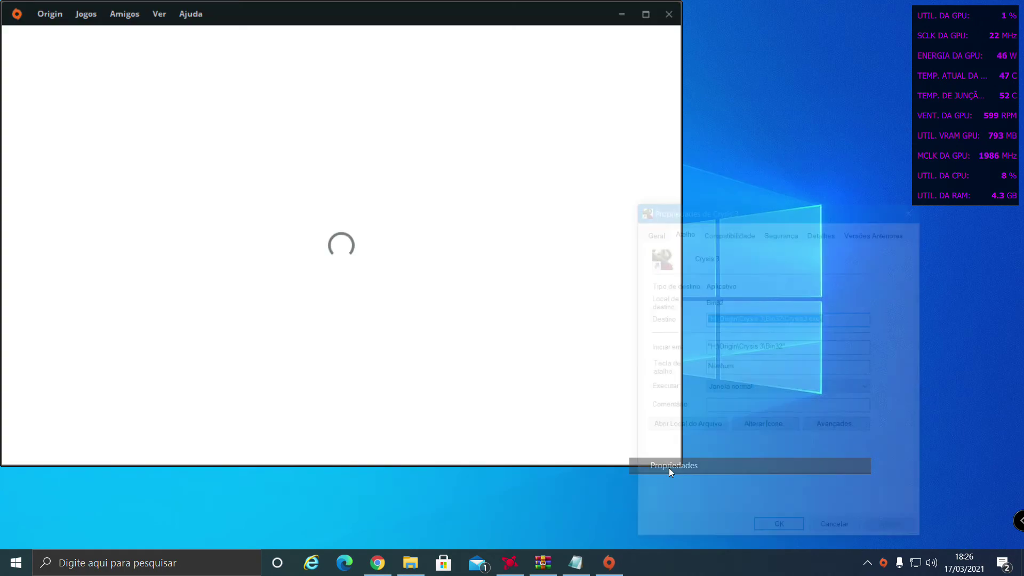
pyautogui.click(719, 230)
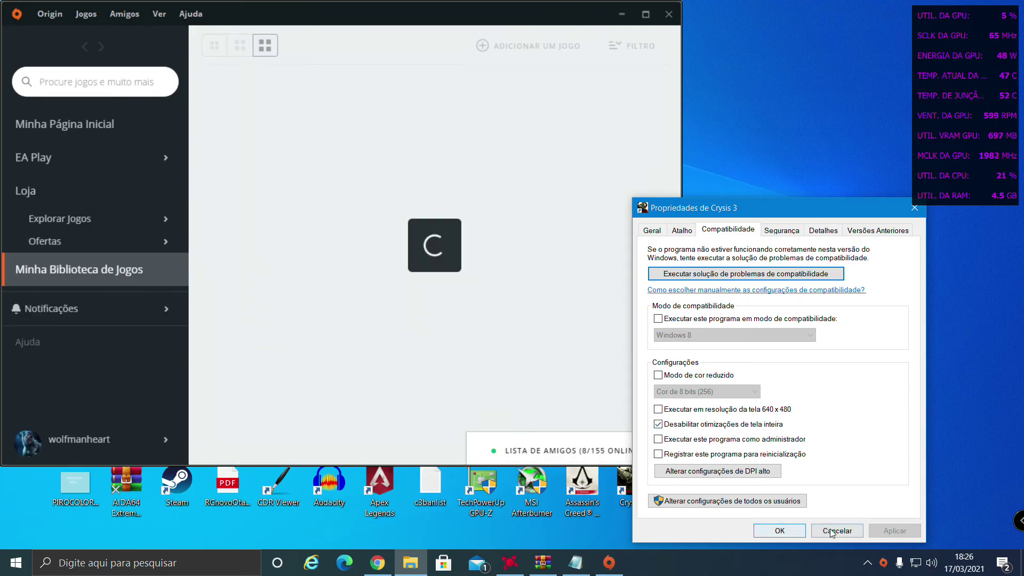
pyautogui.click(786, 533)
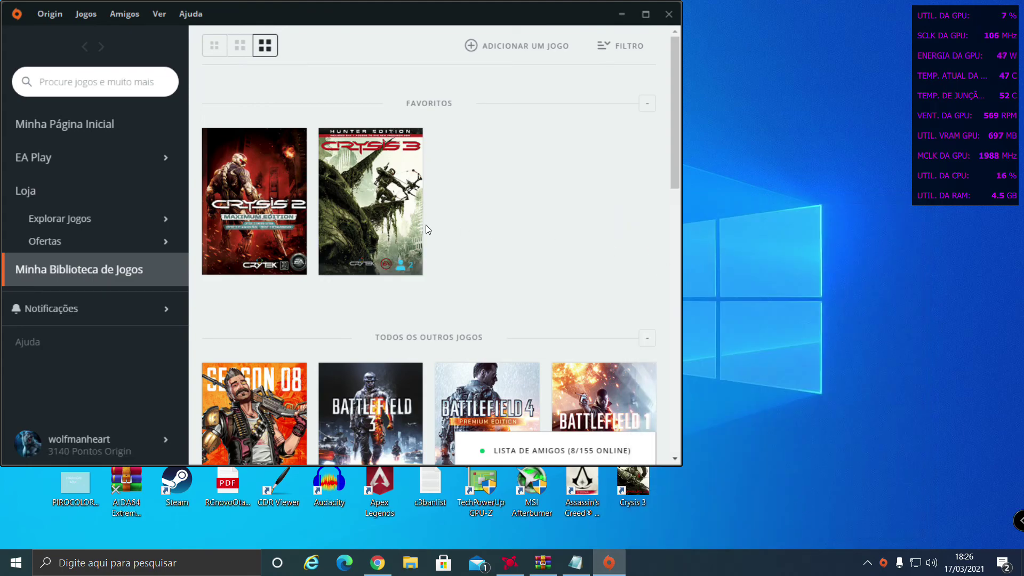
# Select Crysis 3 in Origin's library and launch it with Jogar.
pyautogui.click(393, 221)
pyautogui.click(504, 340)
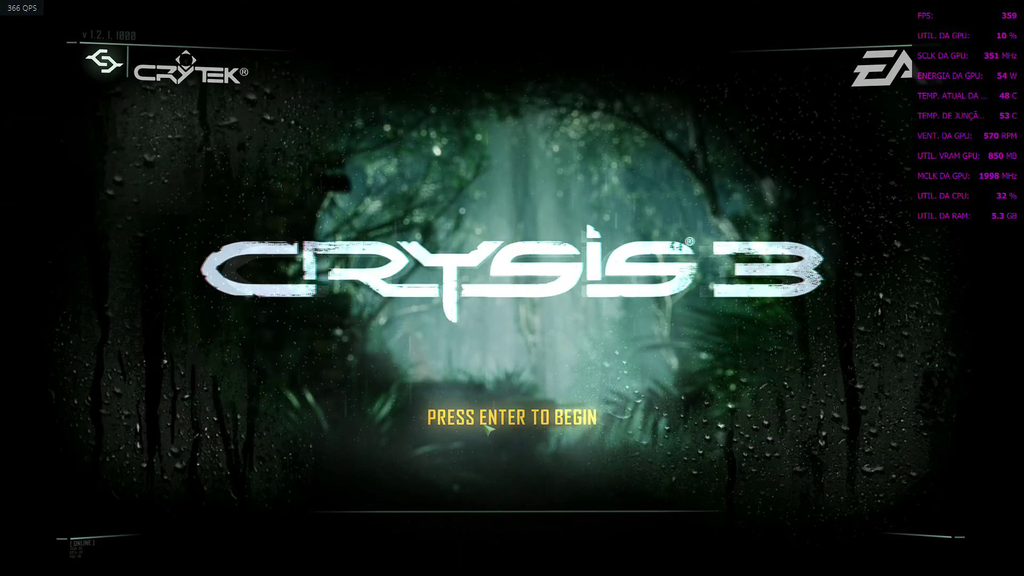
# Pass the title screen, turn V-Sync off in Graphics options, and keep the change.
pyautogui.press('Return')
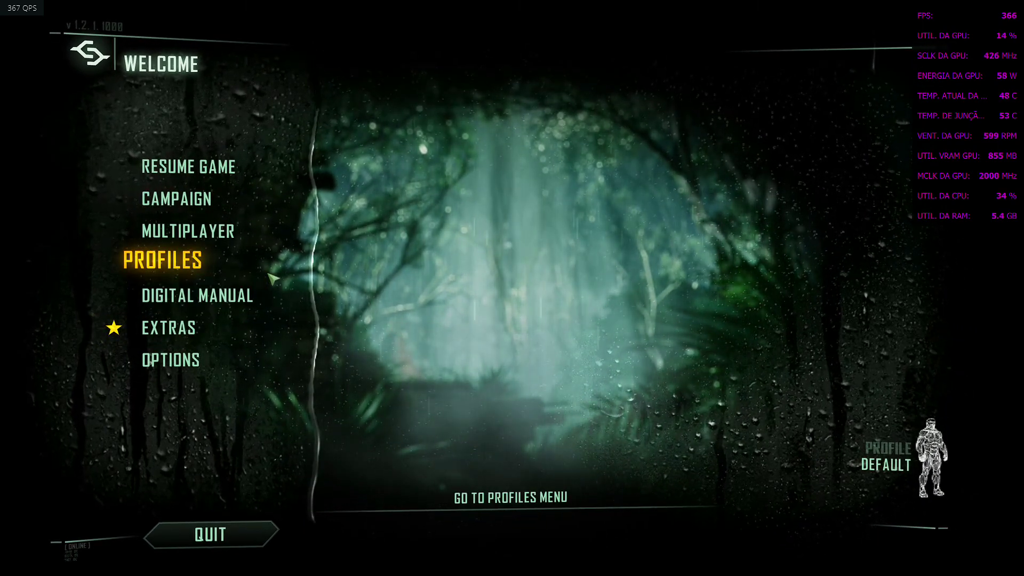
pyautogui.click(181, 264)
pyautogui.press('Escape')
pyautogui.click(178, 334)
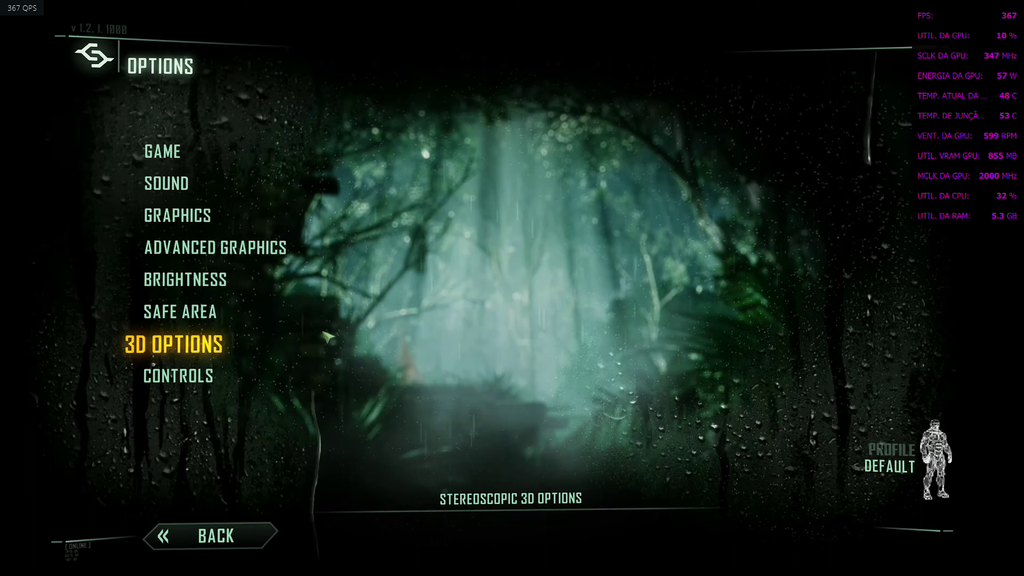
pyautogui.click(176, 214)
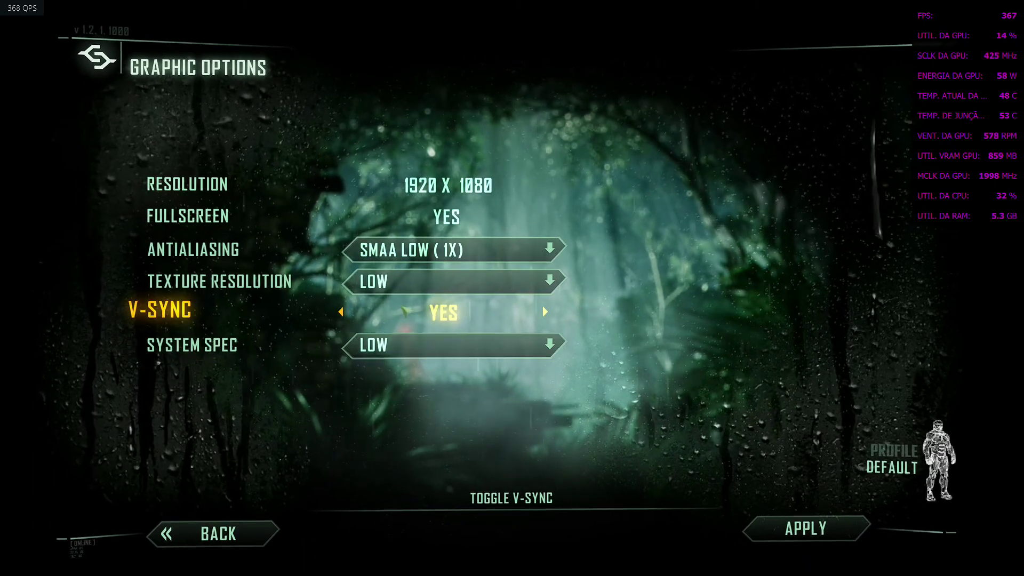
pyautogui.click(341, 312)
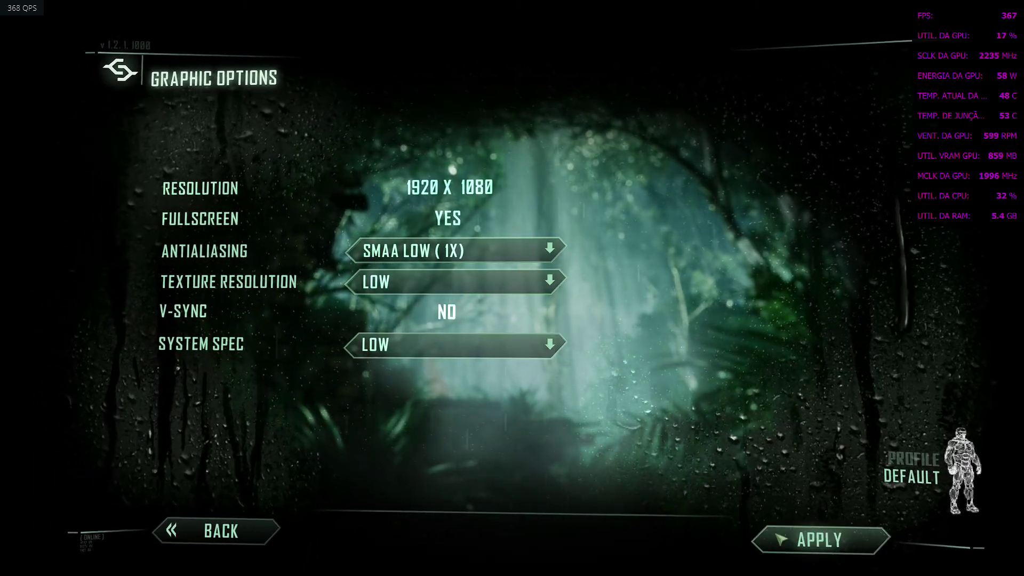
pyautogui.click(794, 538)
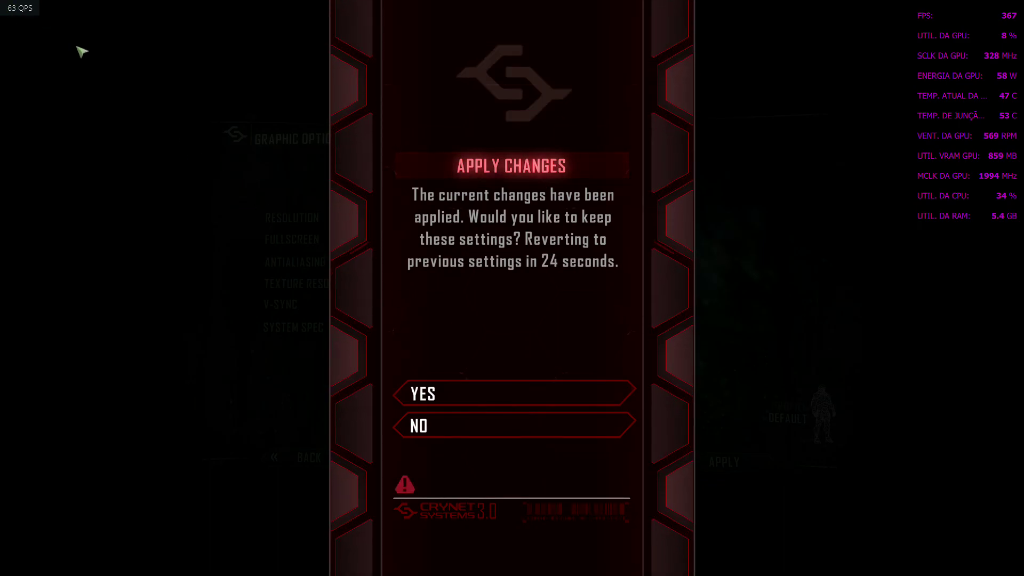
pyautogui.click(478, 398)
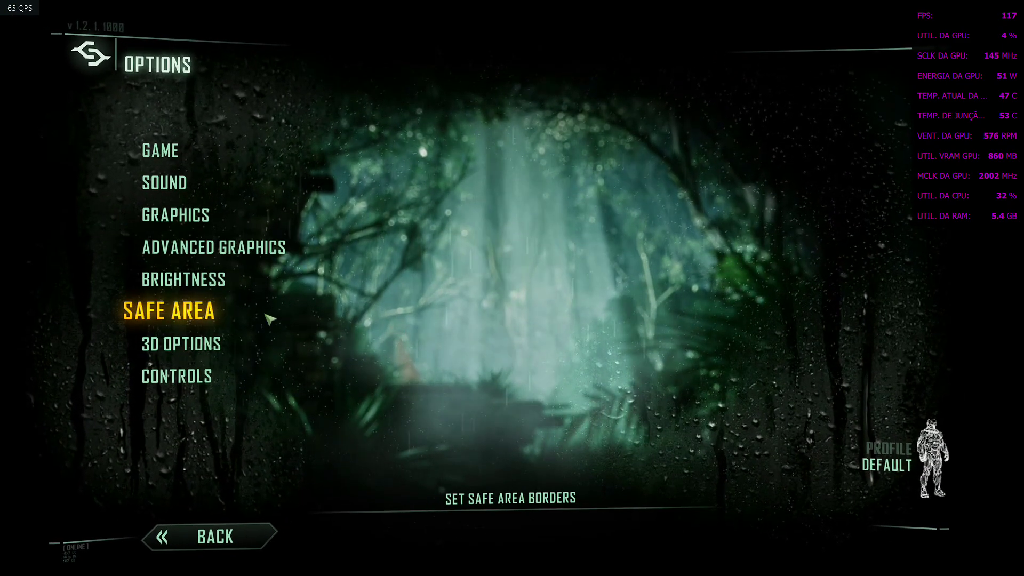
# Toggle V-Sync again, apply and keep the settings, then back out to the main menu.
pyautogui.click(176, 215)
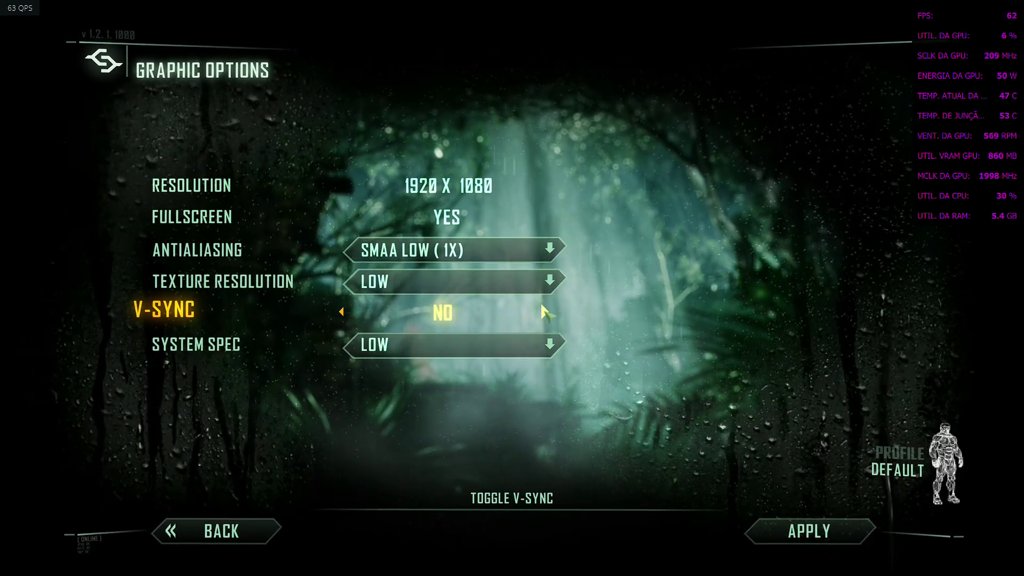
pyautogui.click(606, 311)
pyautogui.click(812, 534)
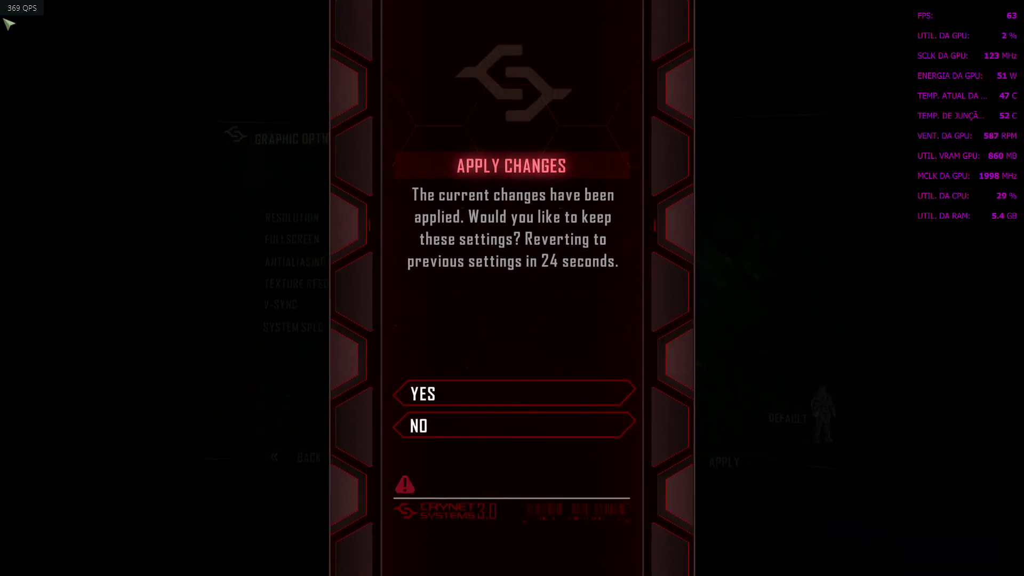
pyautogui.click(416, 393)
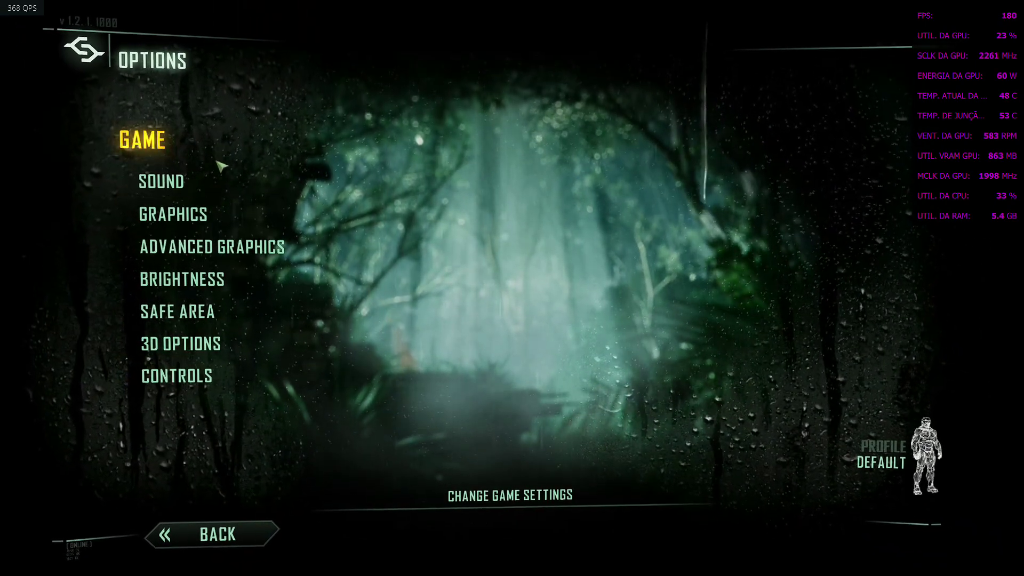
pyautogui.click(229, 213)
pyautogui.press('Escape')
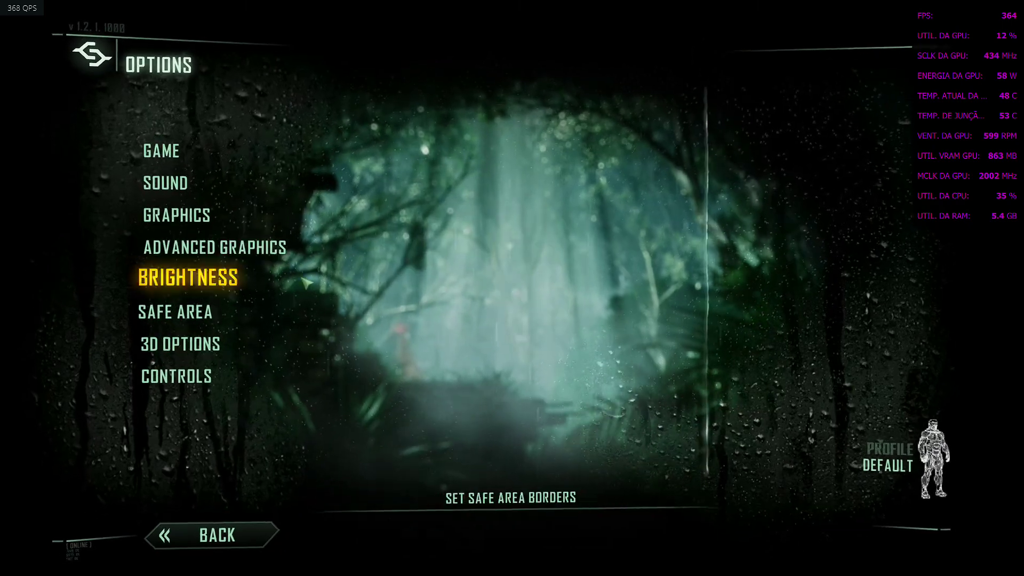
pyautogui.press('Escape')
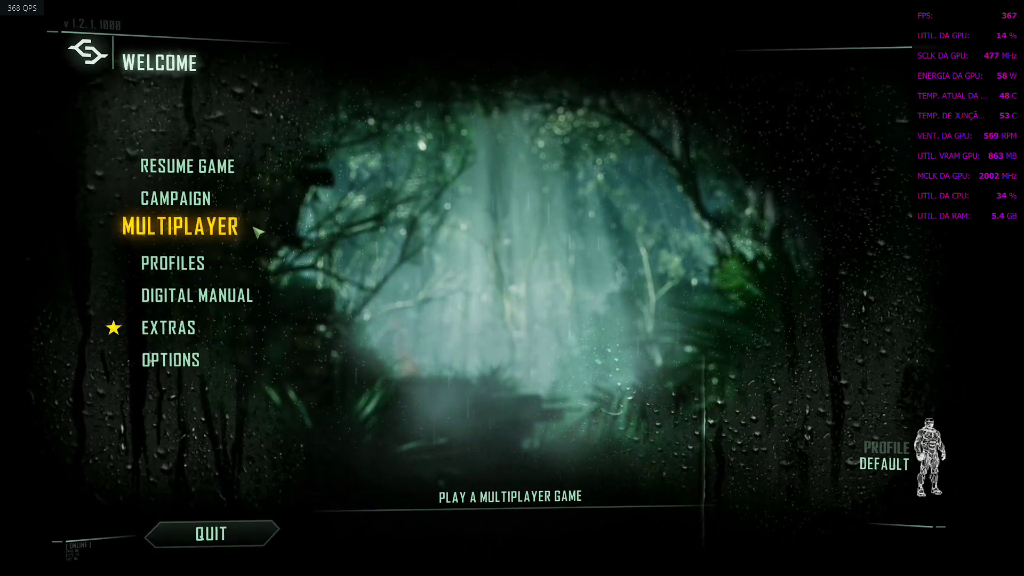
# Load Campaign save 14, Welcome to the Jungle, and enter the game.
pyautogui.click(224, 198)
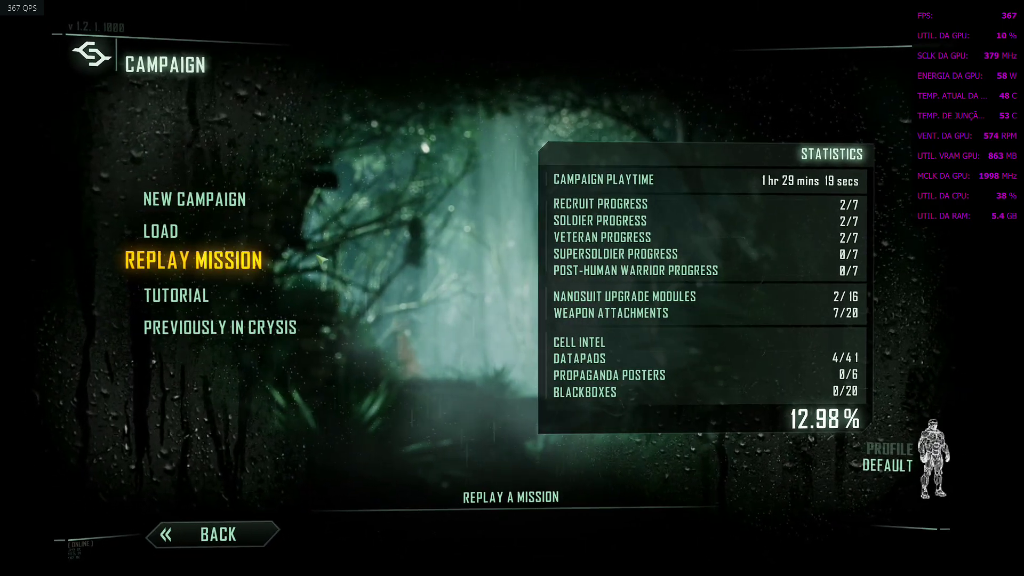
pyautogui.click(274, 247)
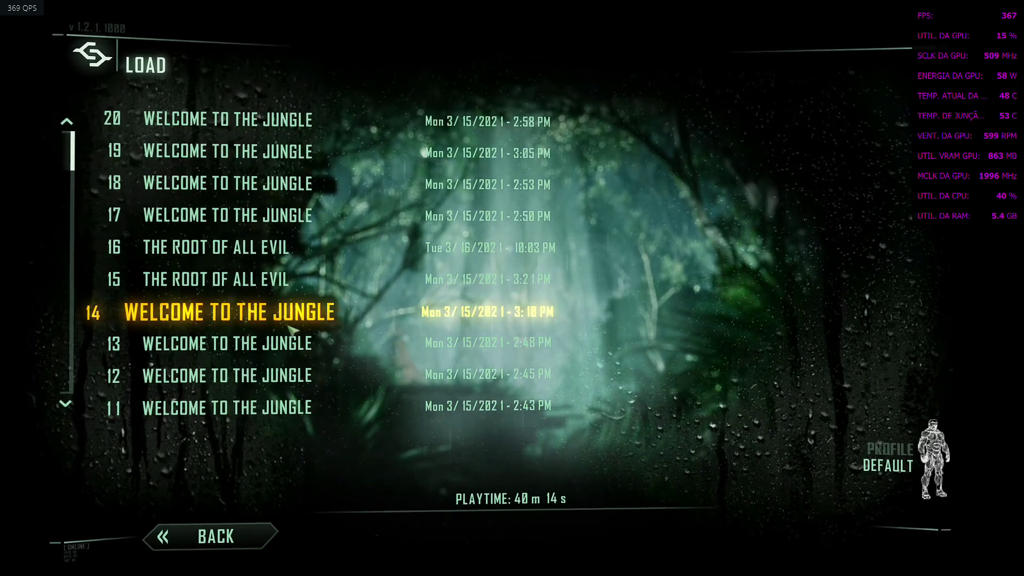
pyautogui.click(229, 311)
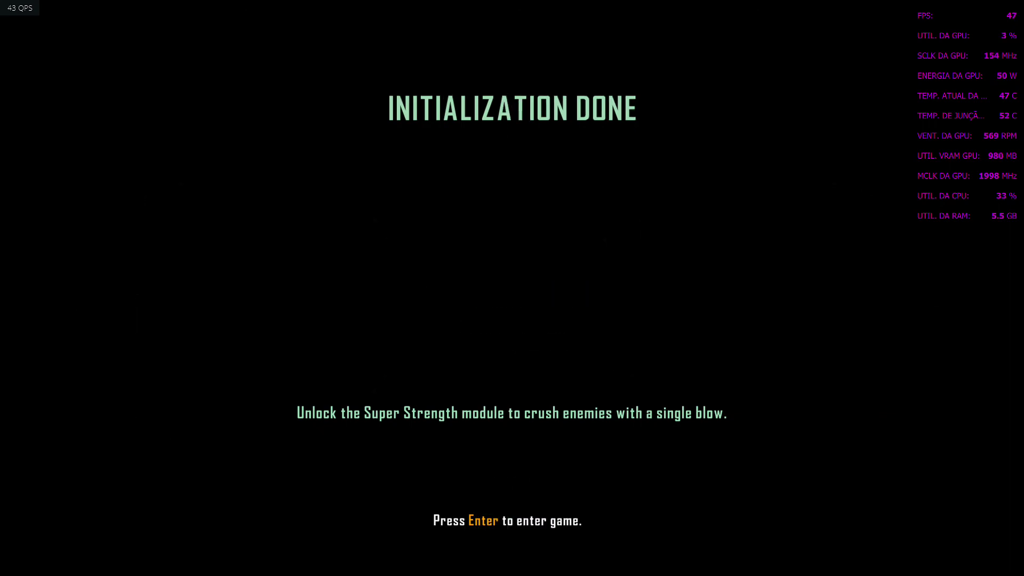
pyautogui.press('Return')
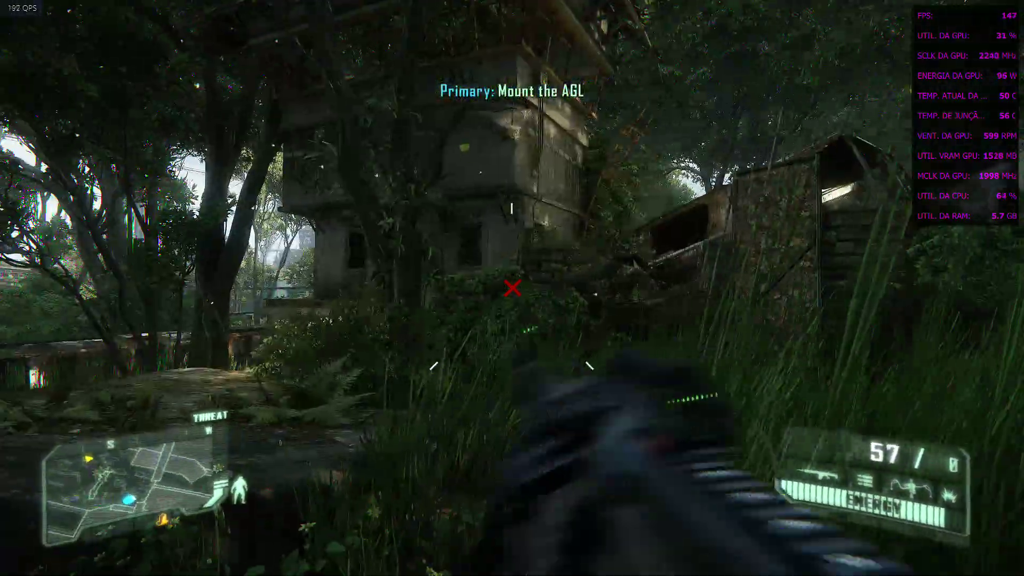
# Pause and reapply the Graphics settings from the options, keeping the changes.
pyautogui.press('Escape')
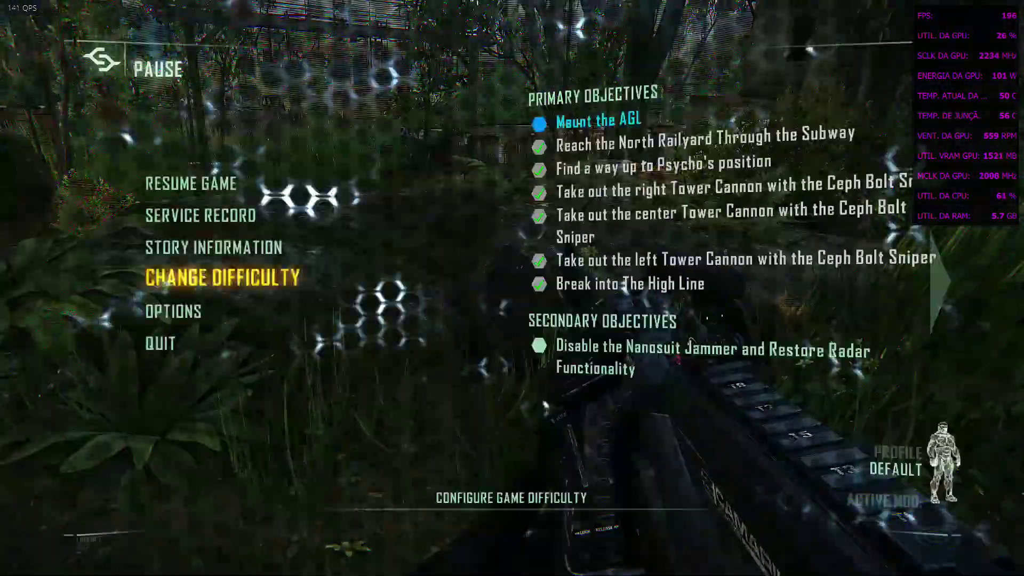
pyautogui.click(214, 309)
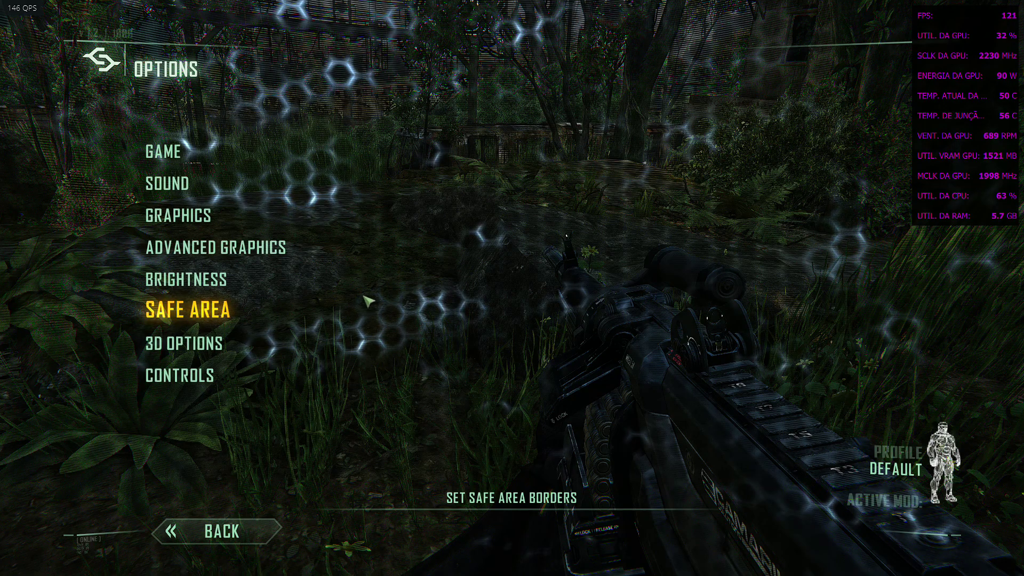
pyautogui.click(258, 231)
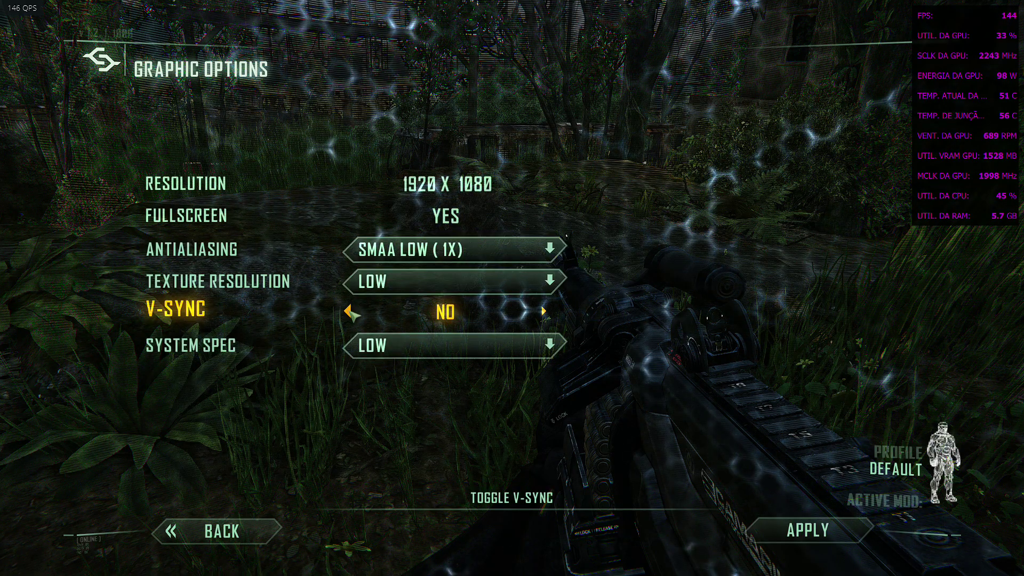
pyautogui.click(773, 522)
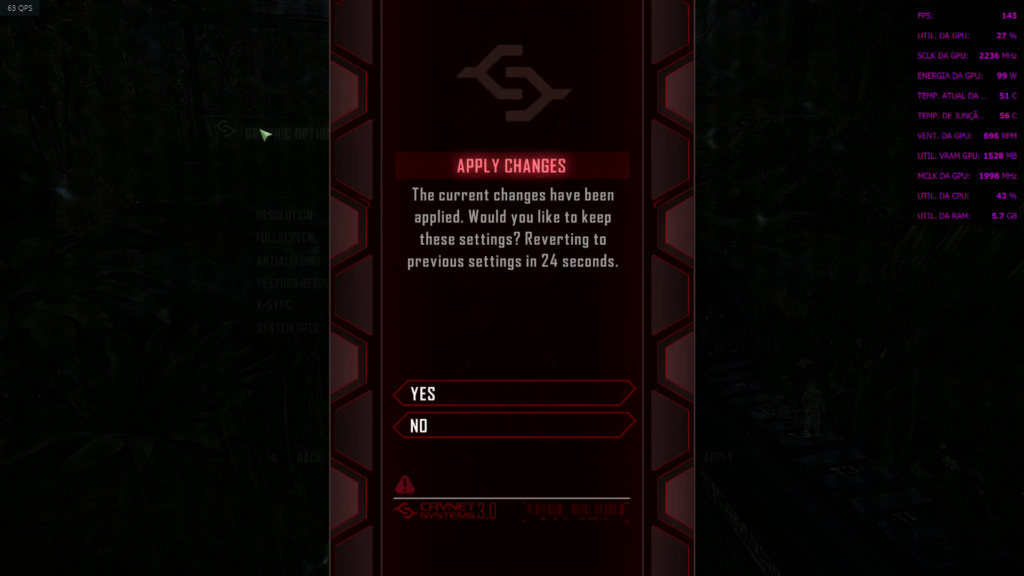
pyautogui.click(456, 392)
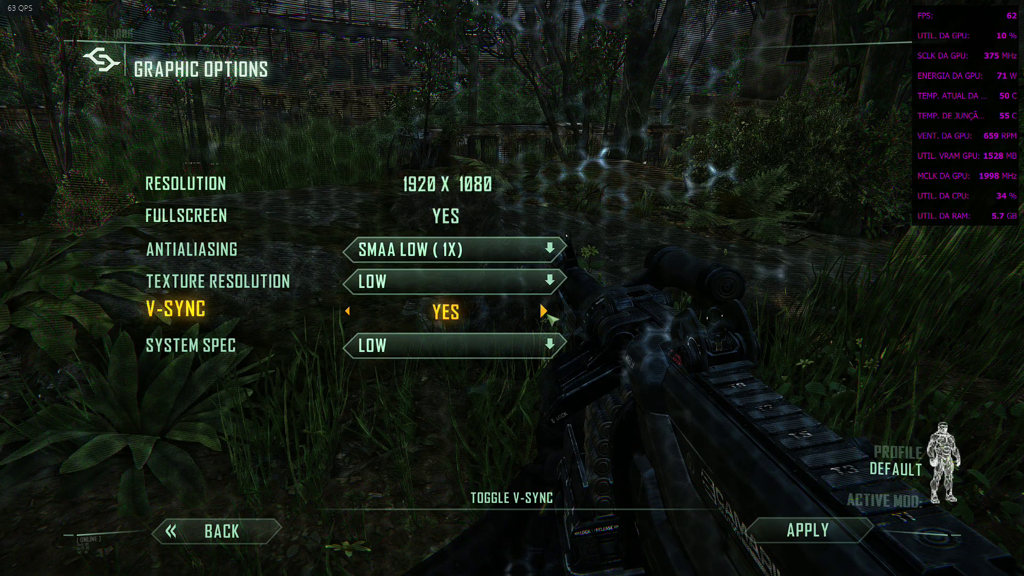
pyautogui.click(793, 539)
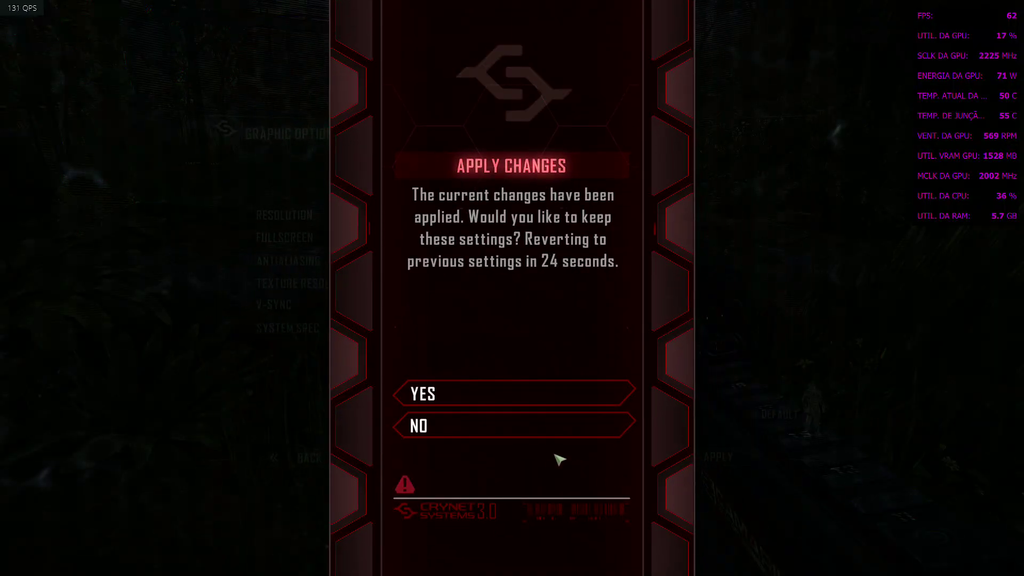
pyautogui.click(489, 394)
# Resume play and walk forward through the grass toward the bridge.
pyautogui.press('Escape')
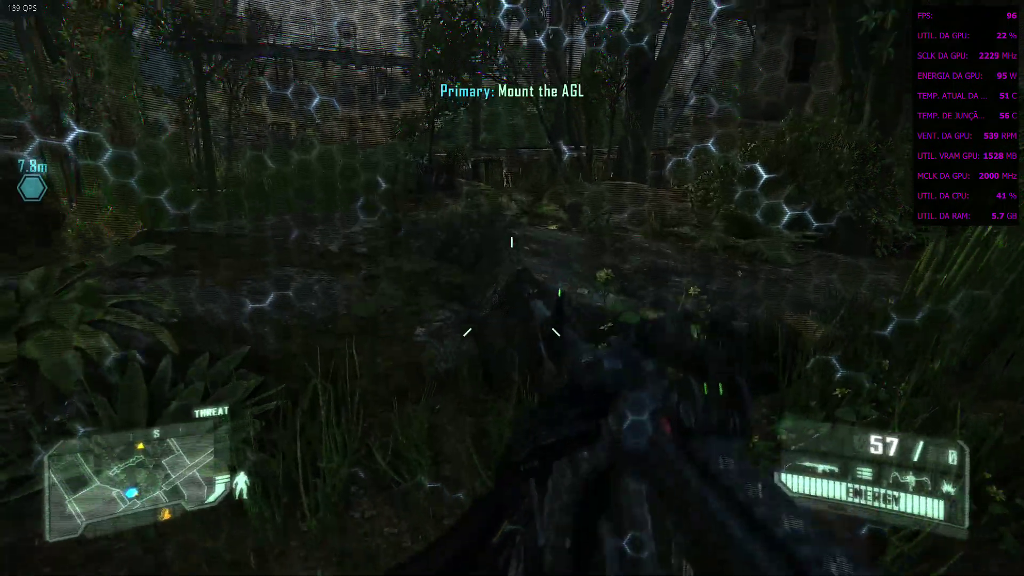
pyautogui.press('w')
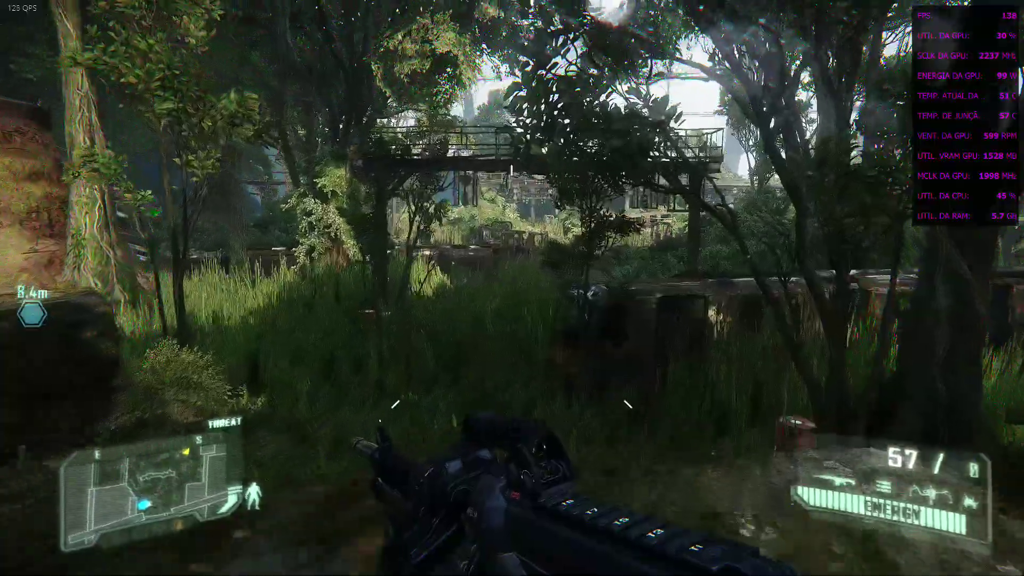
pyautogui.press('w')
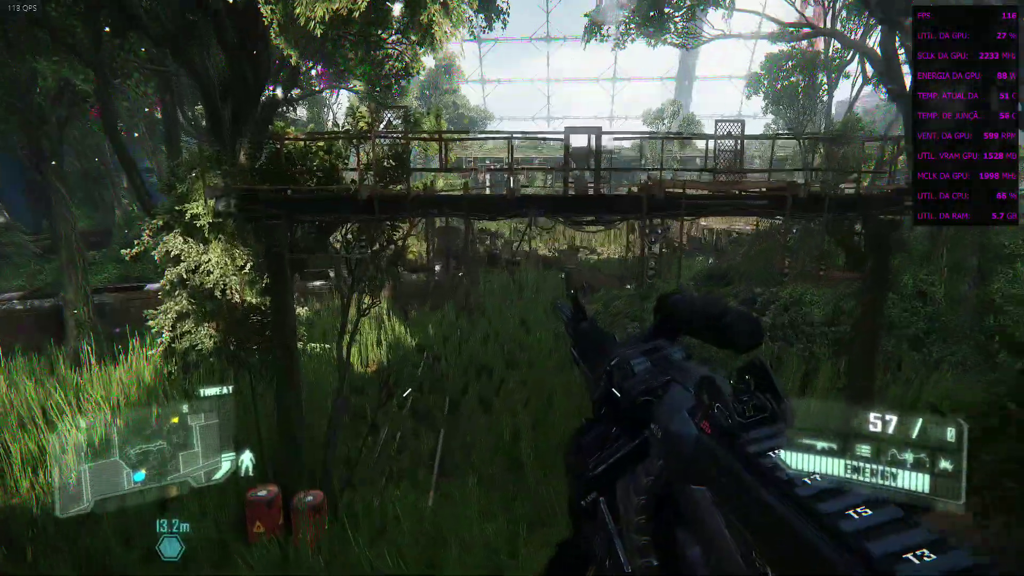